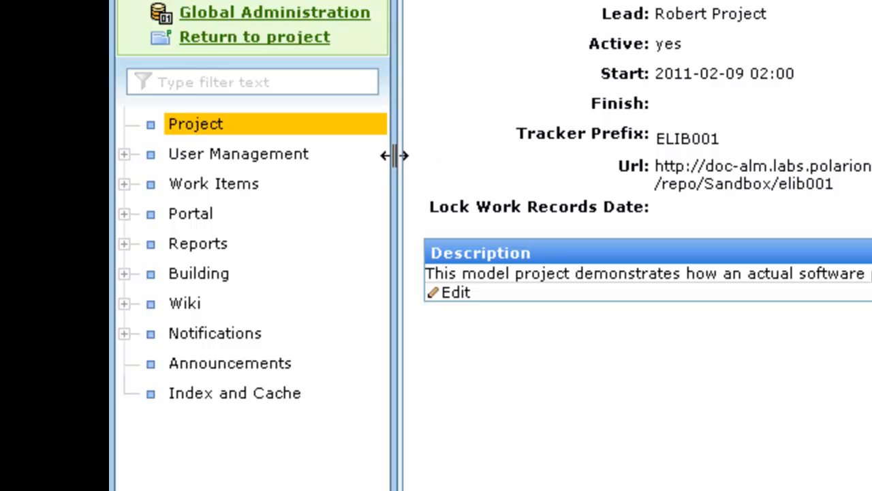
Step: Open the project's work item workflow configuration and start editing requirement-workflow.xml
click(271, 183)
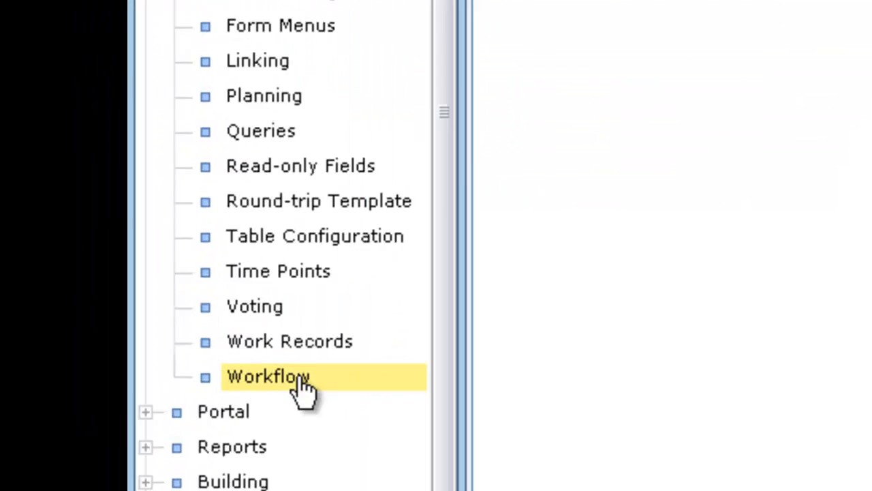
click(299, 380)
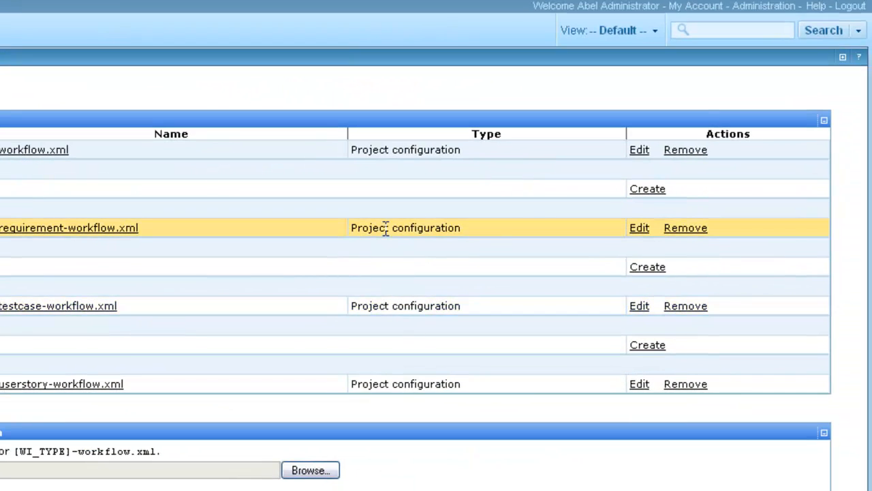
click(637, 229)
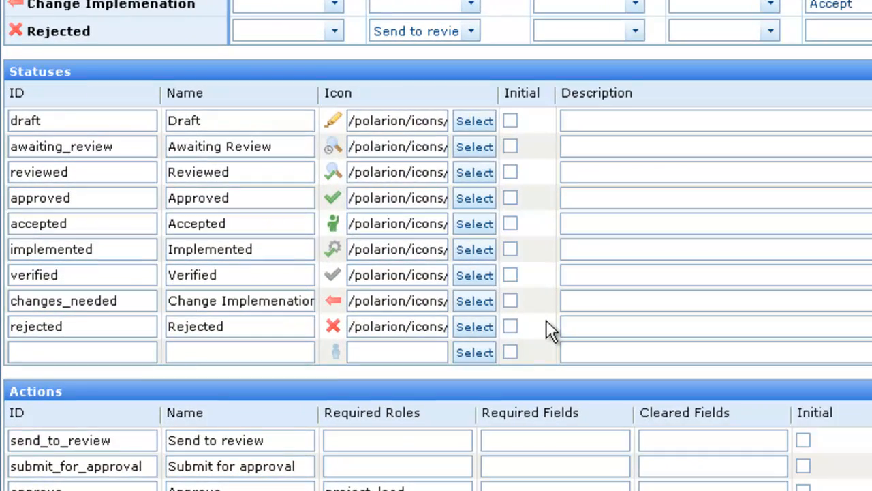
Step: Examine the icon sets available for the Rejected status and leave the icon selection without choosing one
drag(256, 335, 439, 313)
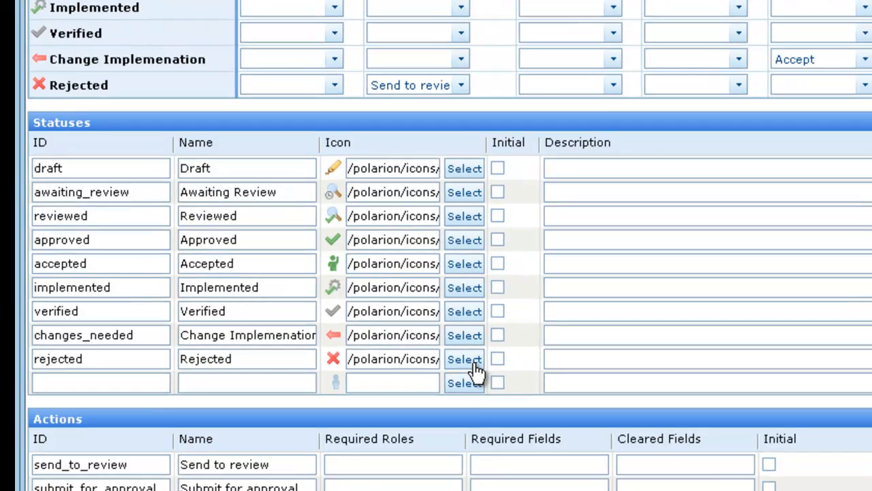
click(474, 326)
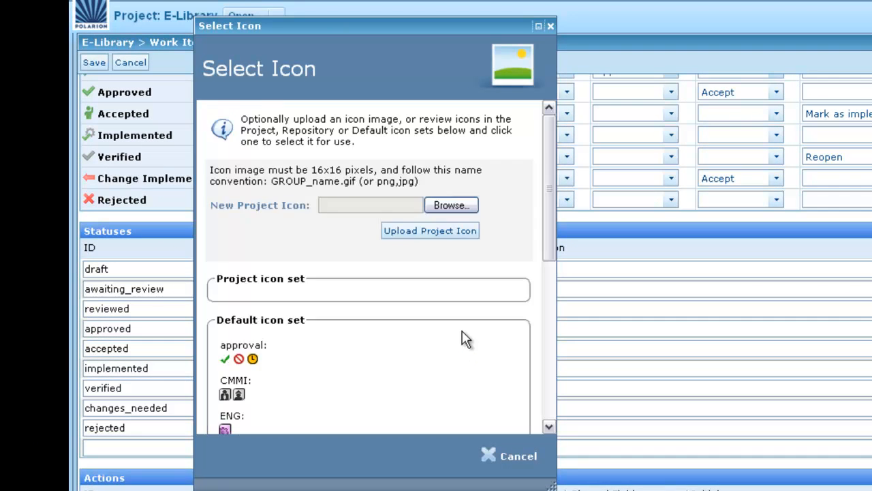
scroll(464, 337, down, 9)
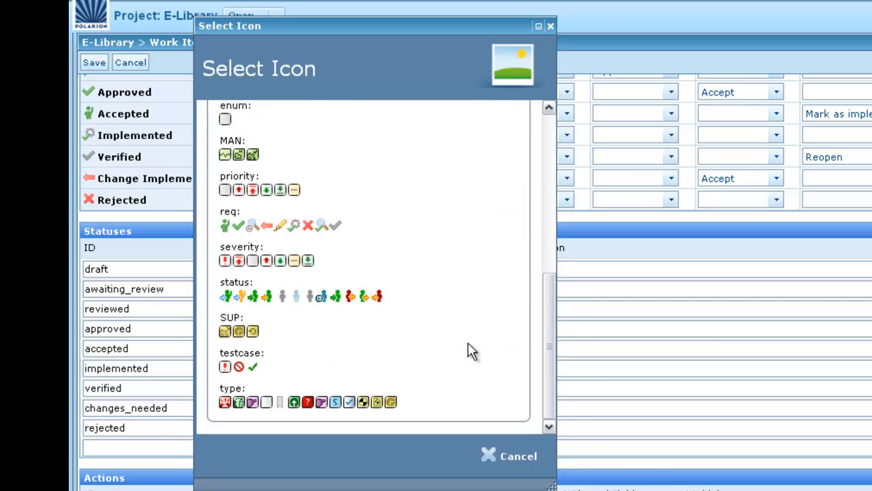
click(526, 457)
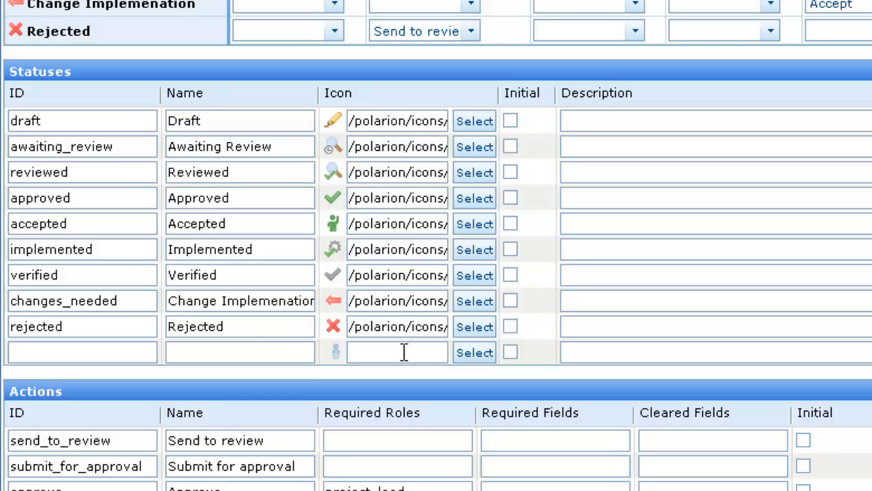
Step: Mark the Draft status as the initial status of the requirement workflow
click(262, 427)
drag(240, 326, 167, 327)
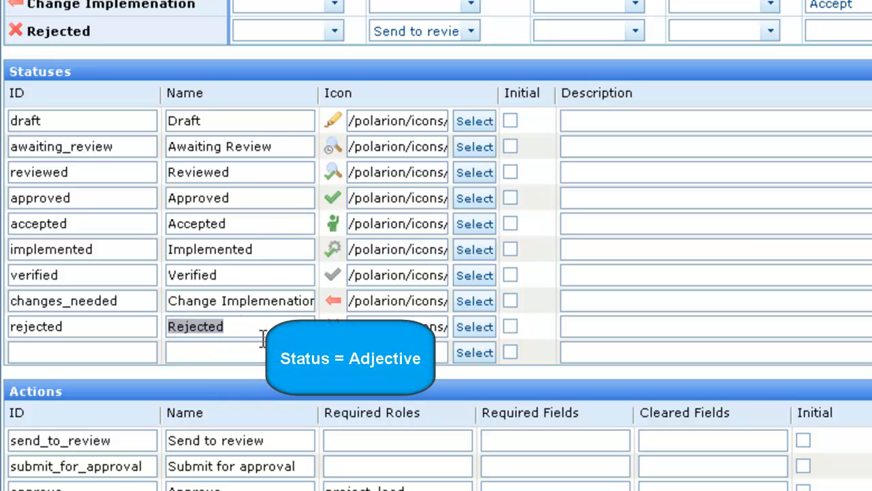
click(511, 121)
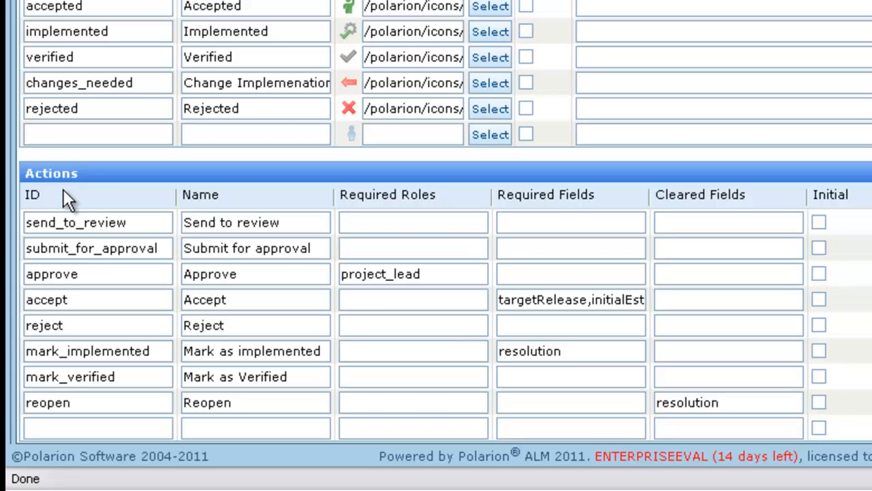
Step: Examine the Send to review action's name, the Approve action's required role and the Accept action's required fields
drag(286, 229, 175, 234)
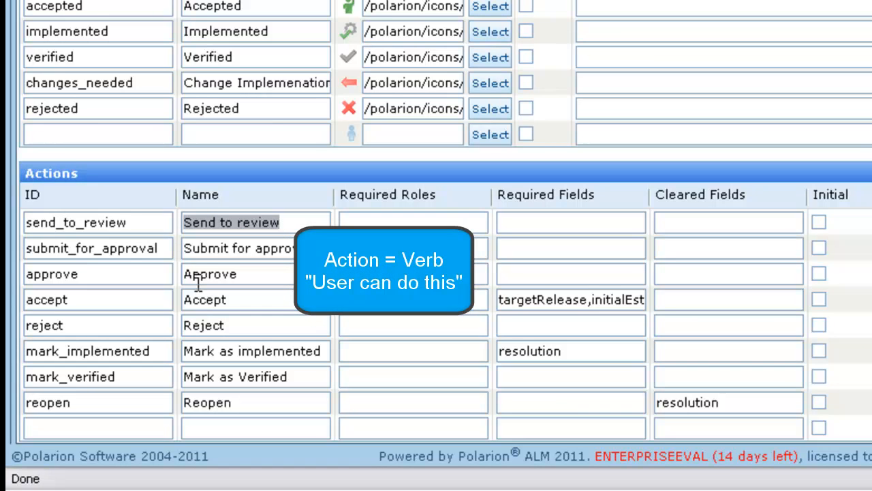
click(392, 275)
text(project_lead)
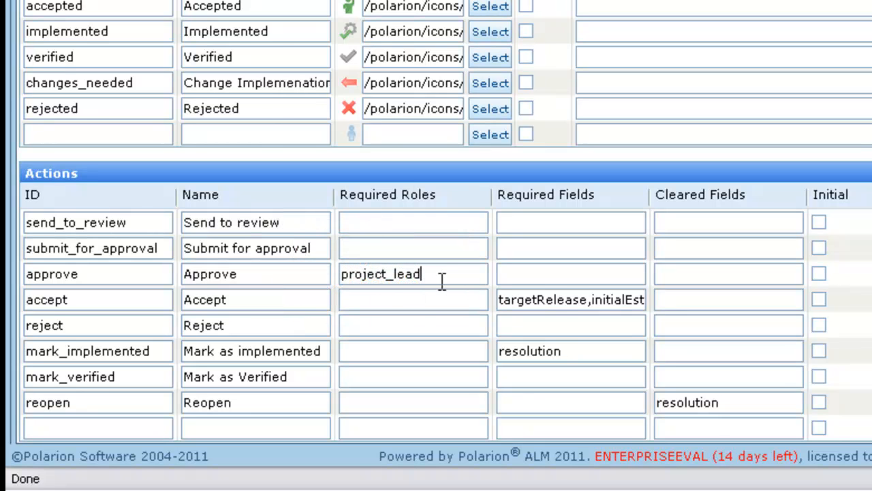
click(498, 301)
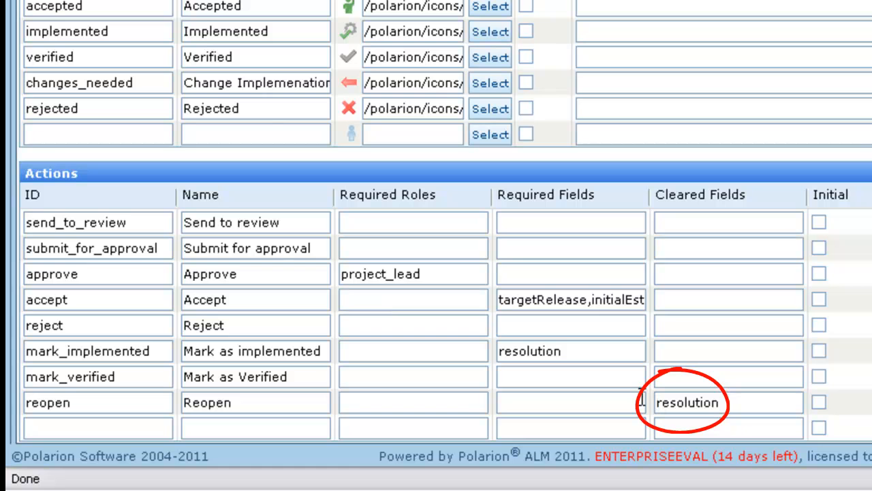
Step: Examine the Reopen action's cleared fields and its detailed conditions and functions
double_click(736, 402)
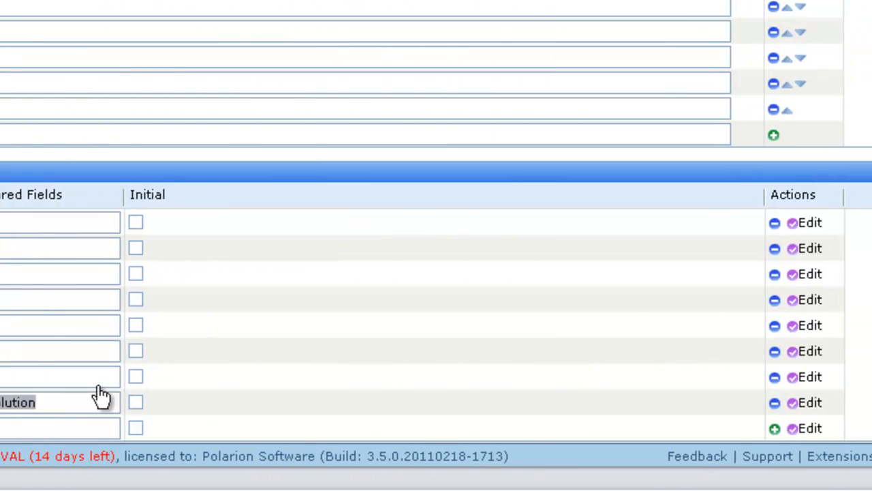
click(792, 406)
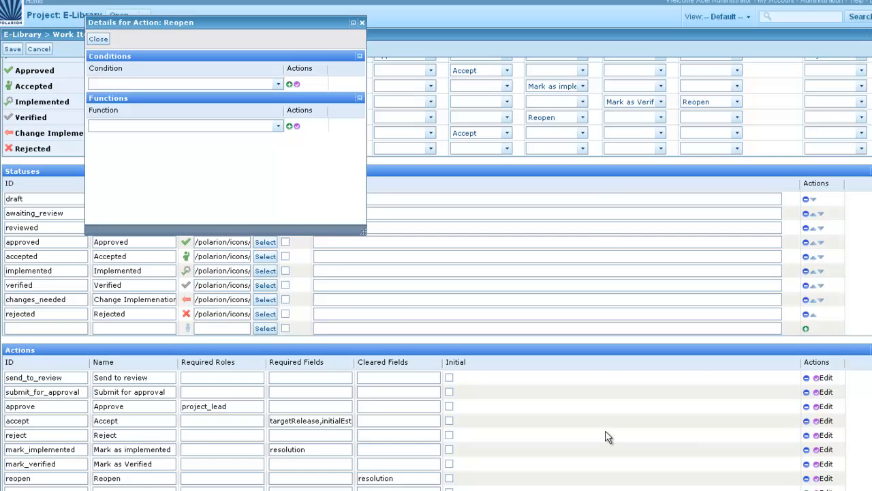
click(99, 41)
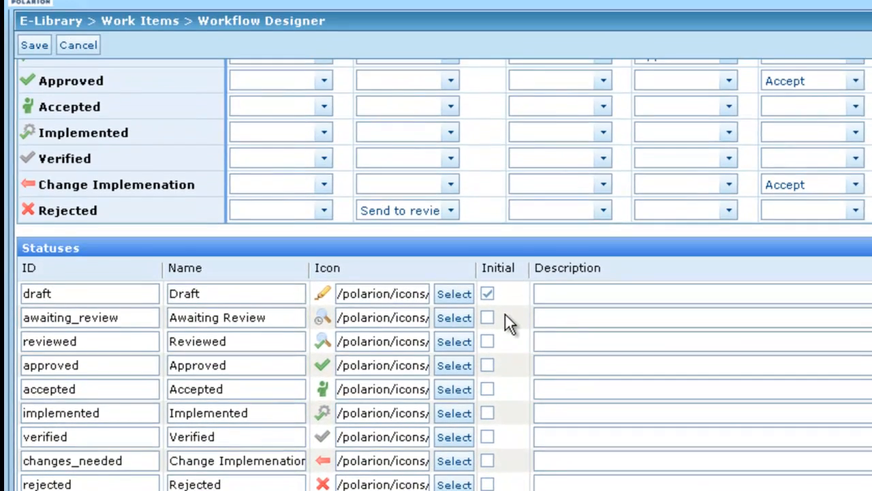
Step: Set the transition from Draft to Awaiting Review to the Send to review action
scroll(505, 314, up, 4)
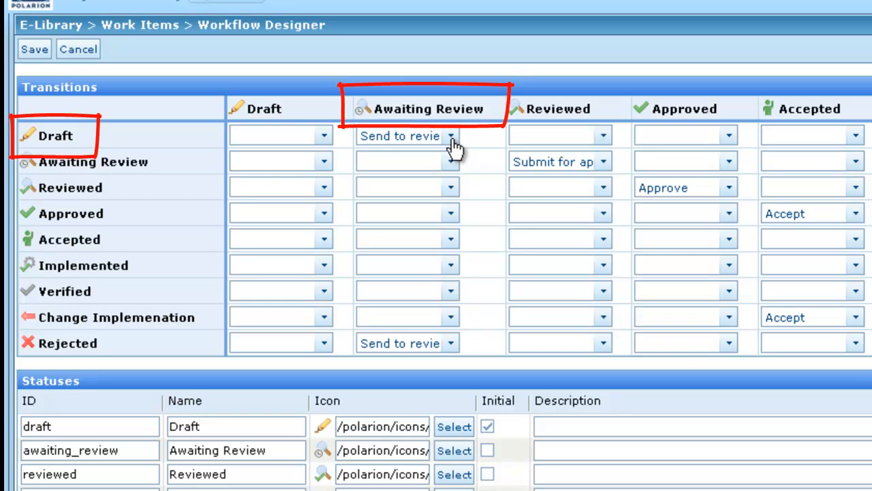
click(451, 136)
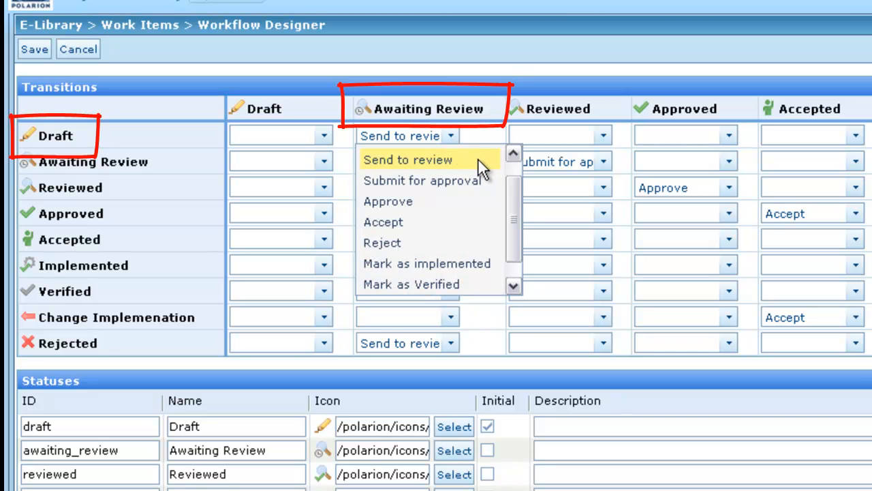
click(477, 158)
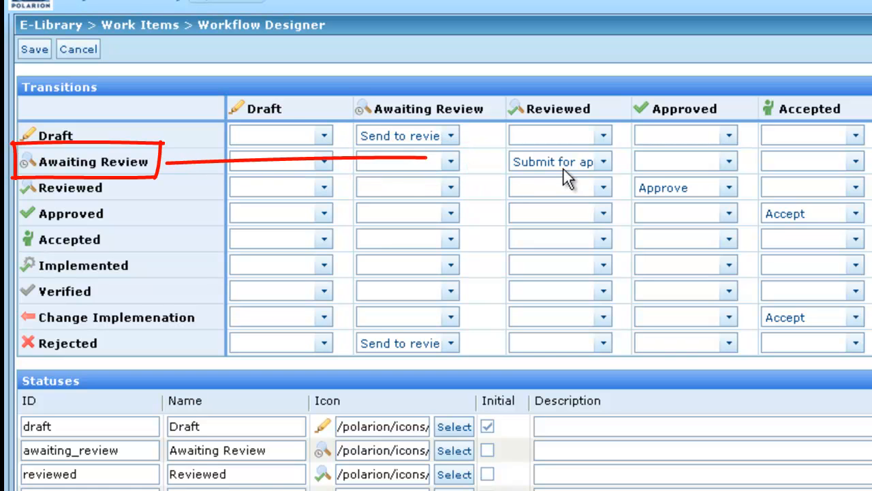
Step: Set the transitions from Awaiting Review to Submit for approval for Reviewed and Reject for Rejected
click(603, 166)
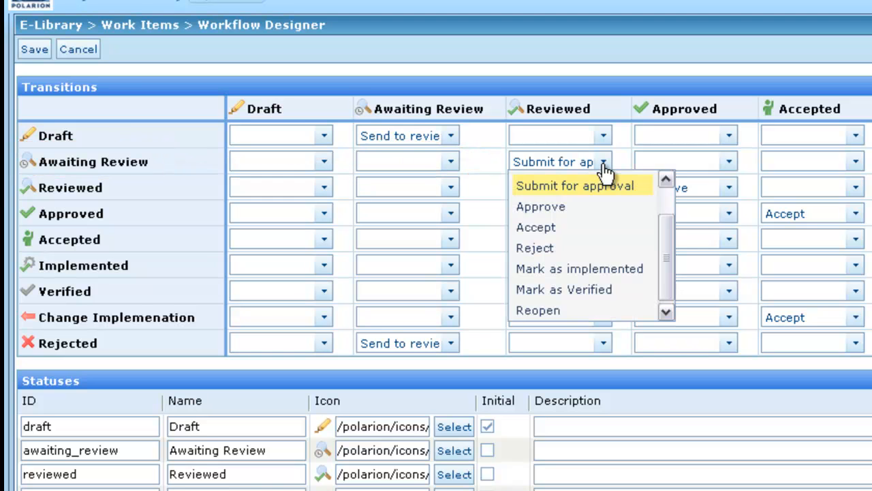
click(641, 187)
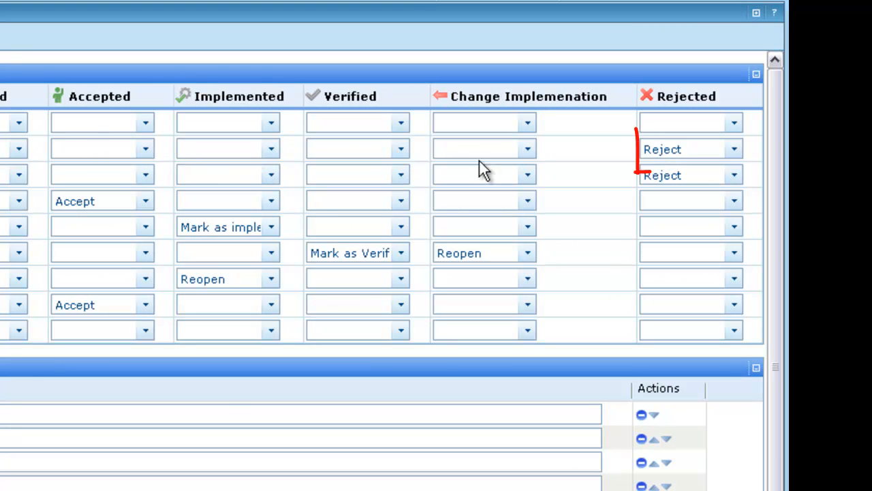
click(737, 153)
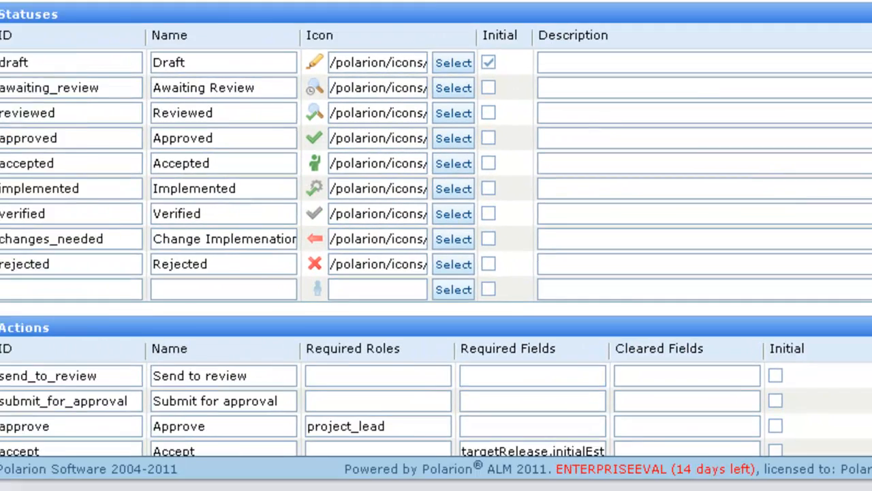
scroll(436, 273, down, 3)
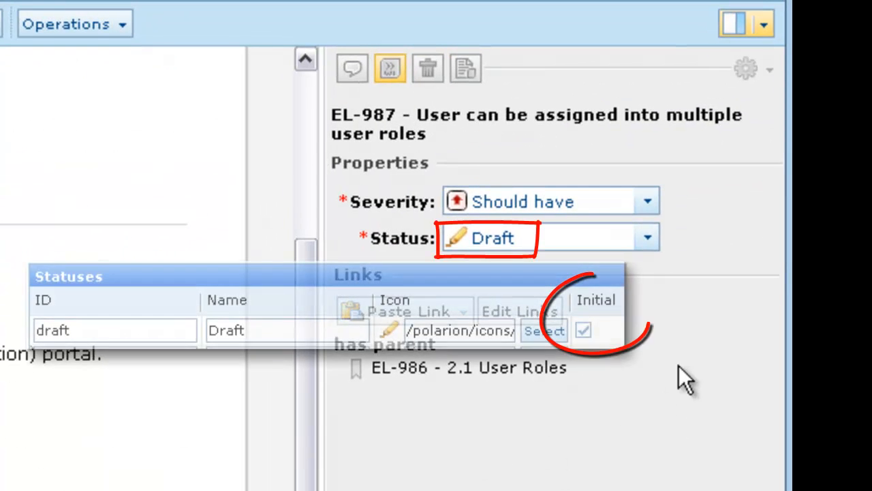
Step: Advance requirement EL-987 from Draft to Awaiting Review, then to Reviewed with the Submit for approval action
click(646, 247)
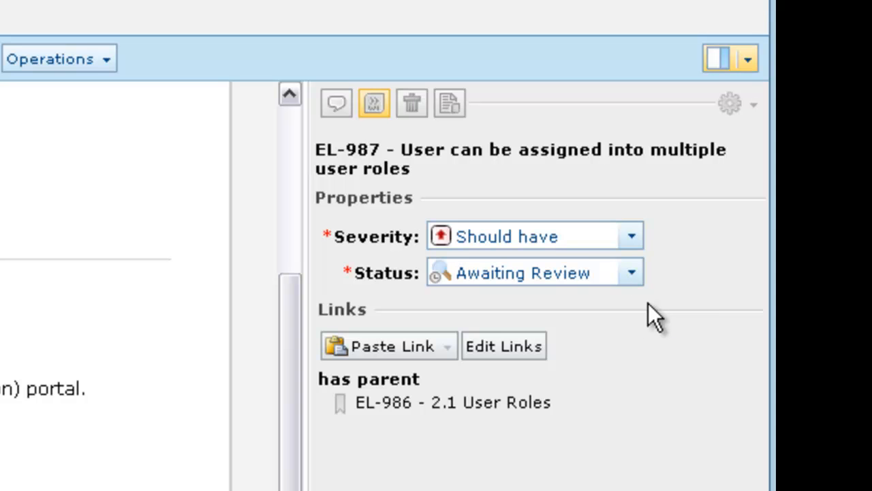
click(632, 274)
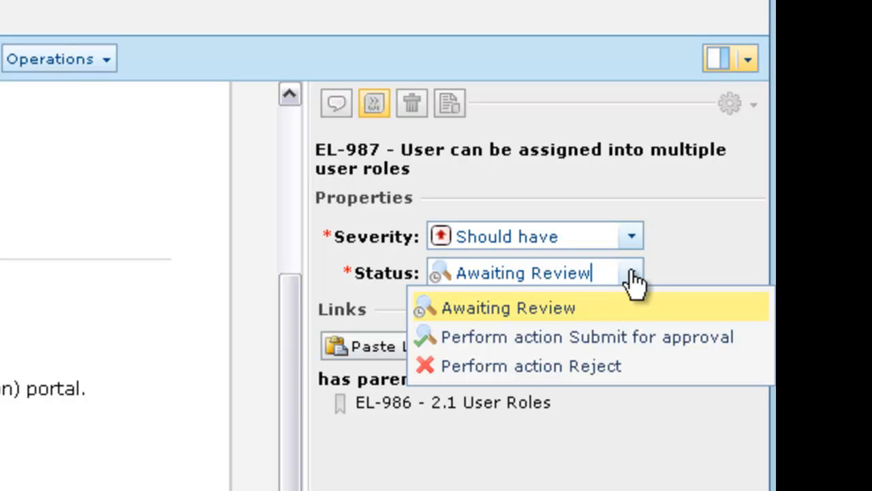
click(642, 332)
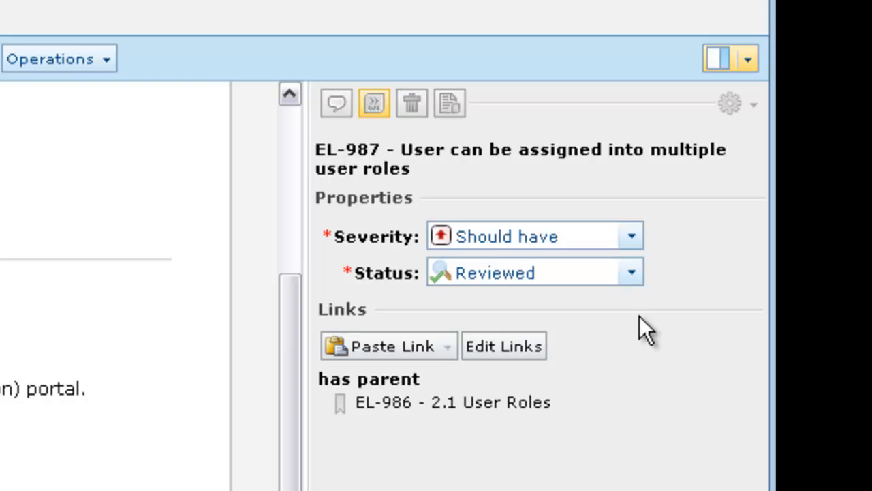
Step: Perform the Approve action on requirement EL-987, followed by the Accept action
click(631, 275)
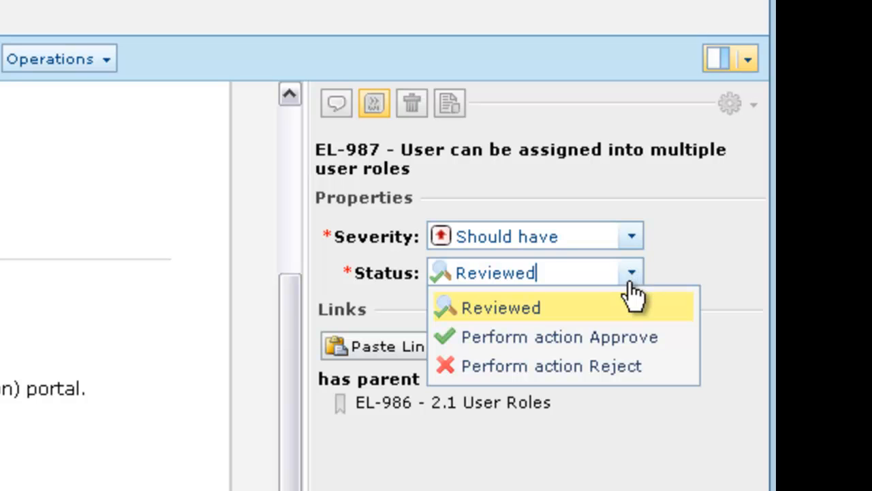
click(612, 332)
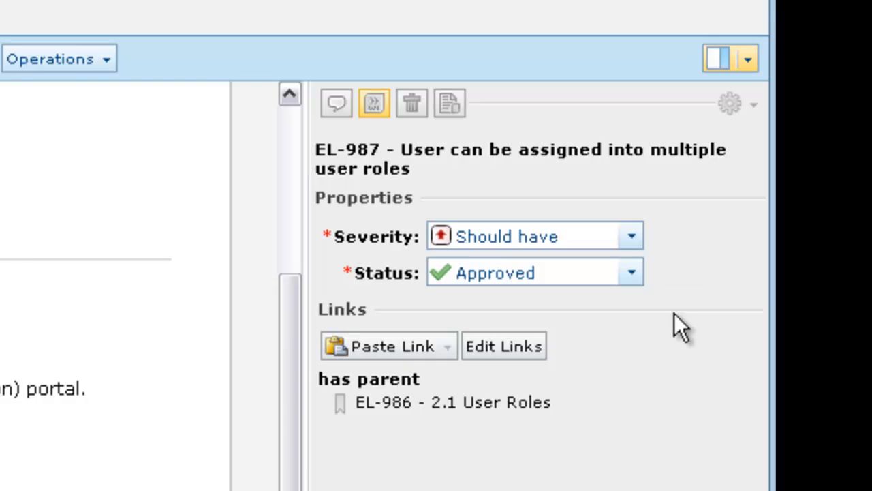
click(633, 273)
click(617, 340)
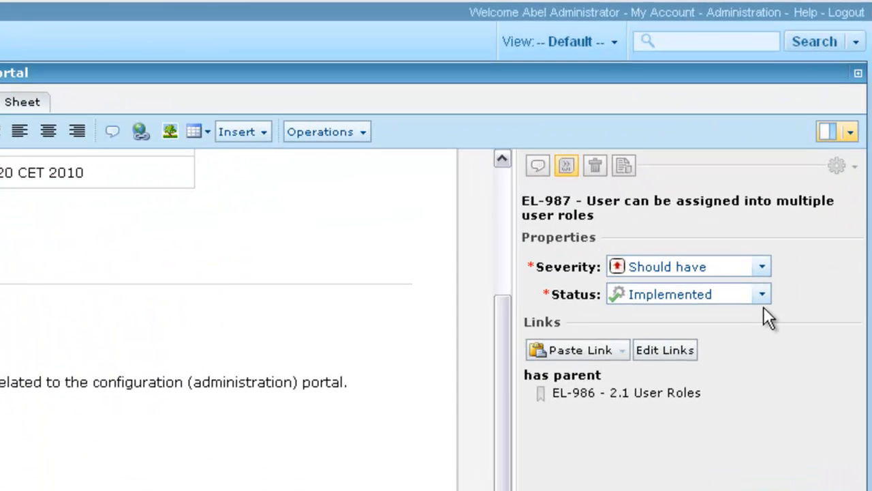
Step: Perform the Reopen action on the implemented requirement EL-987 and open its available status actions
click(763, 296)
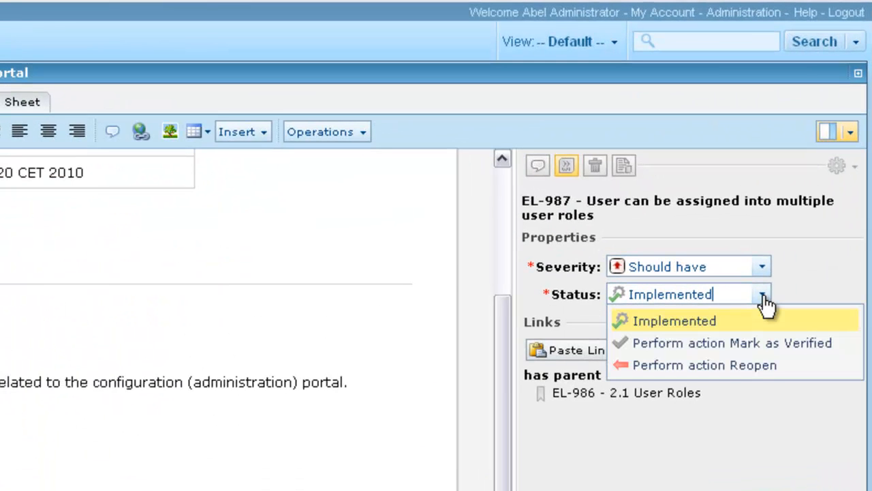
click(742, 367)
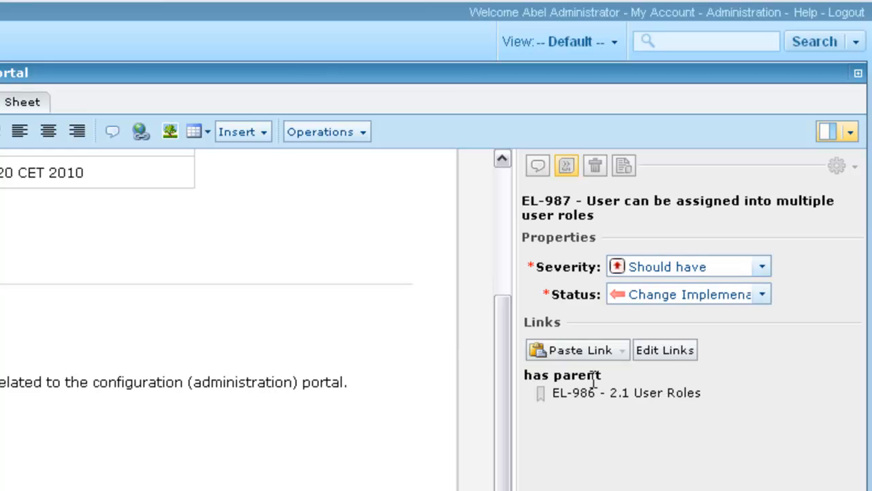
click(762, 300)
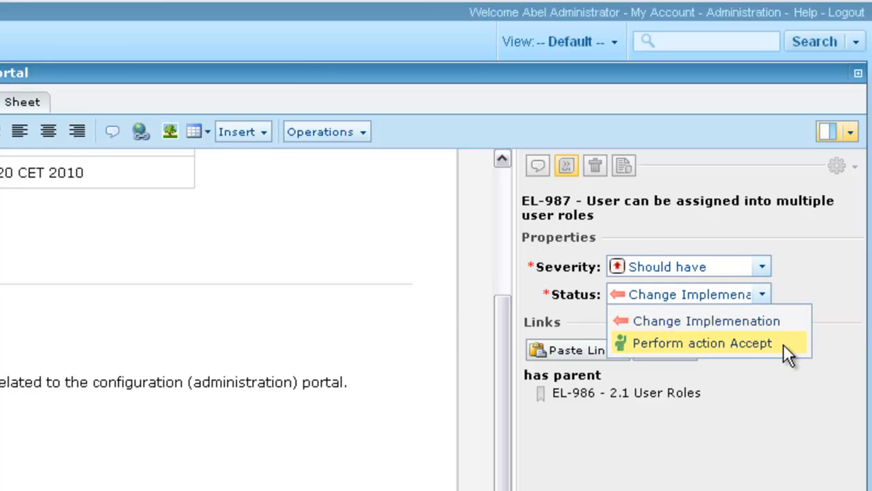